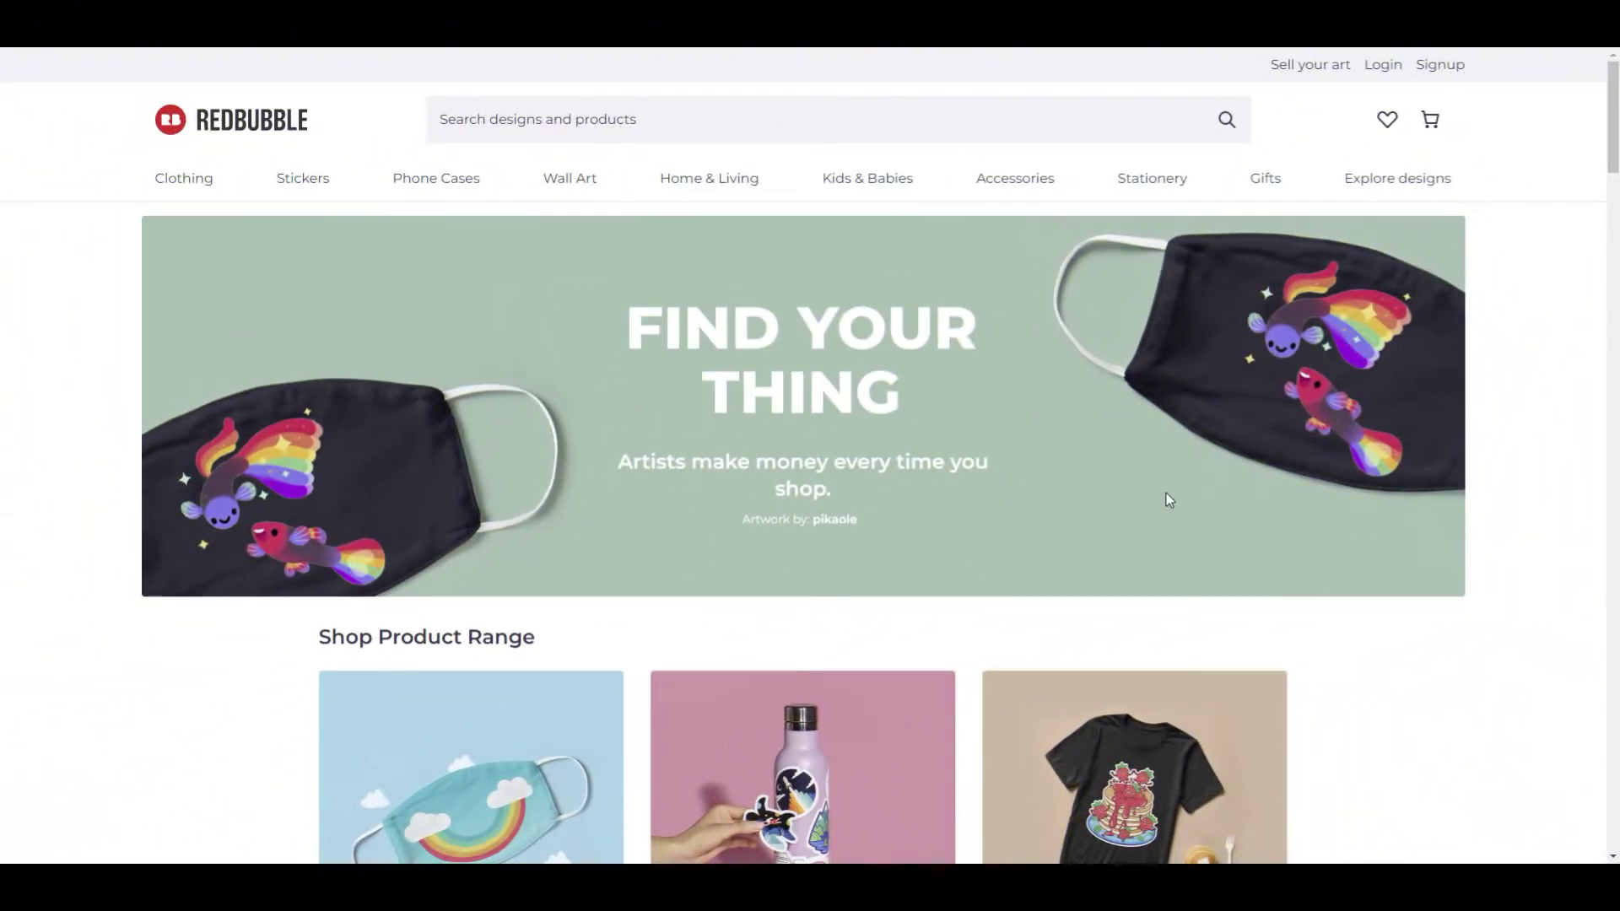
scroll(1016, 370, "down", 2)
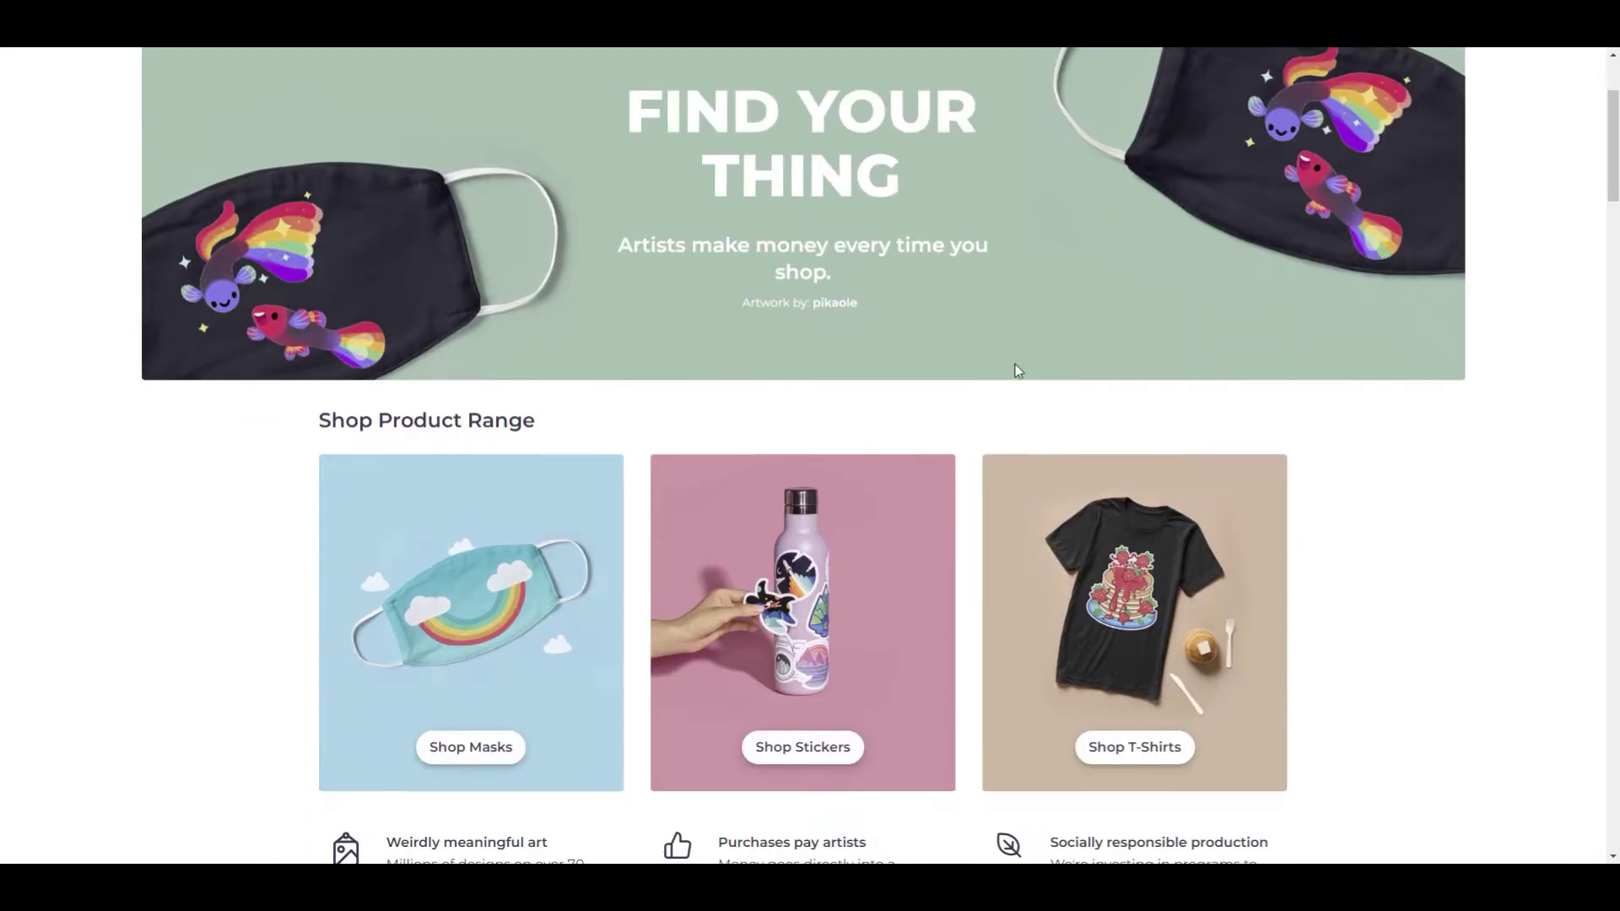
scroll(1015, 370, "down", 1)
scroll(1015, 371, "down", 1)
scroll(1015, 372, "down", 1)
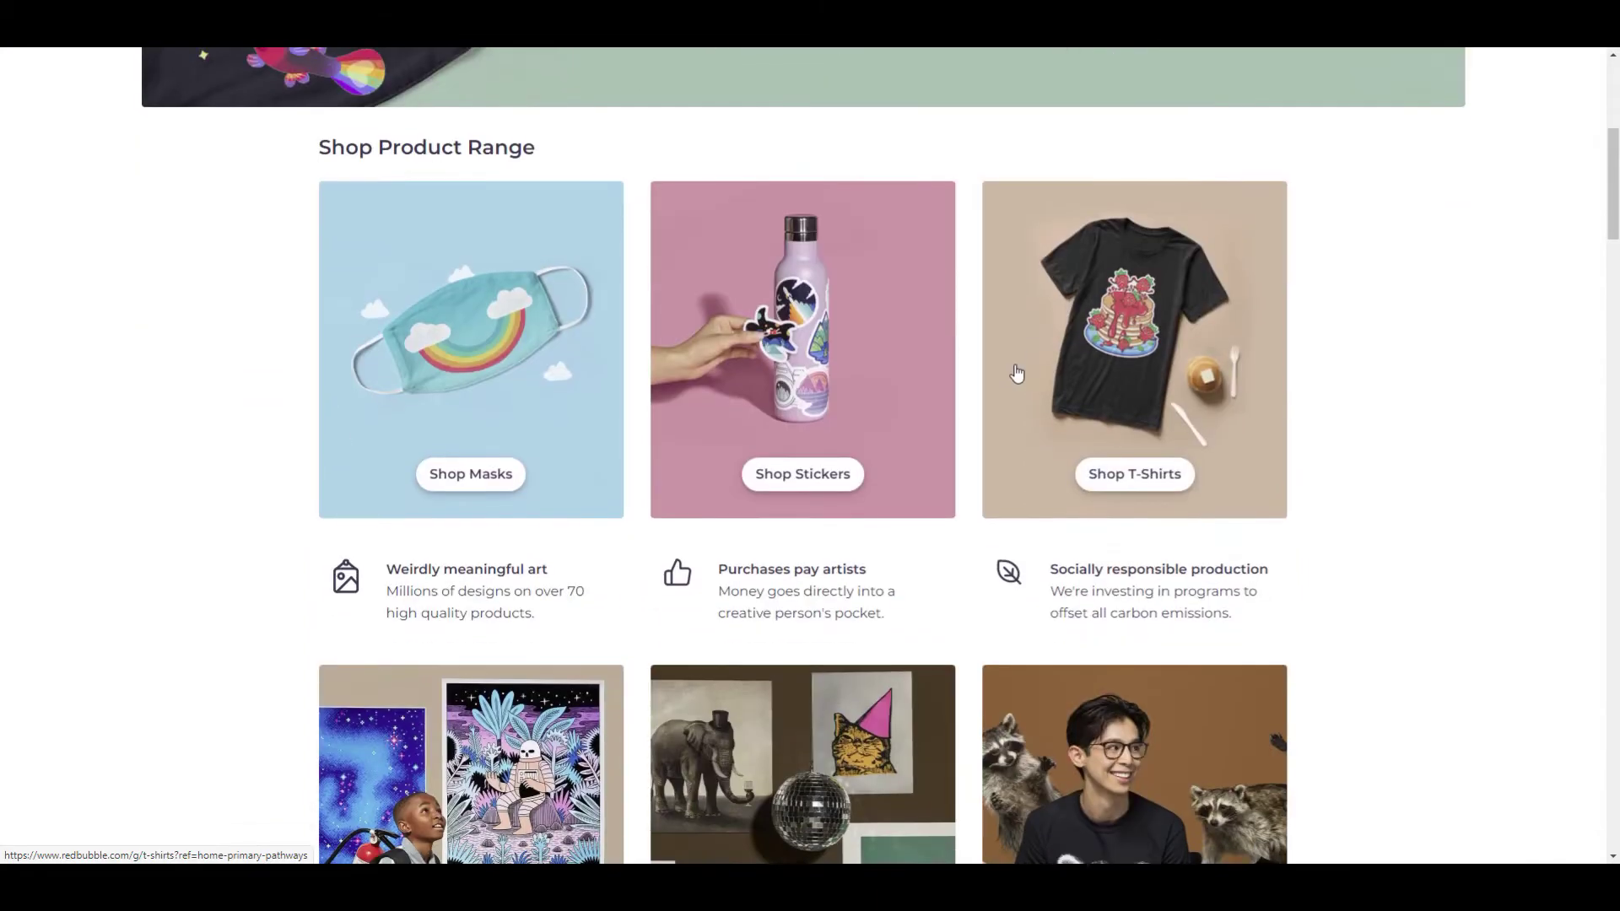
scroll(1016, 372, "down", 1)
scroll(1015, 370, "down", 1)
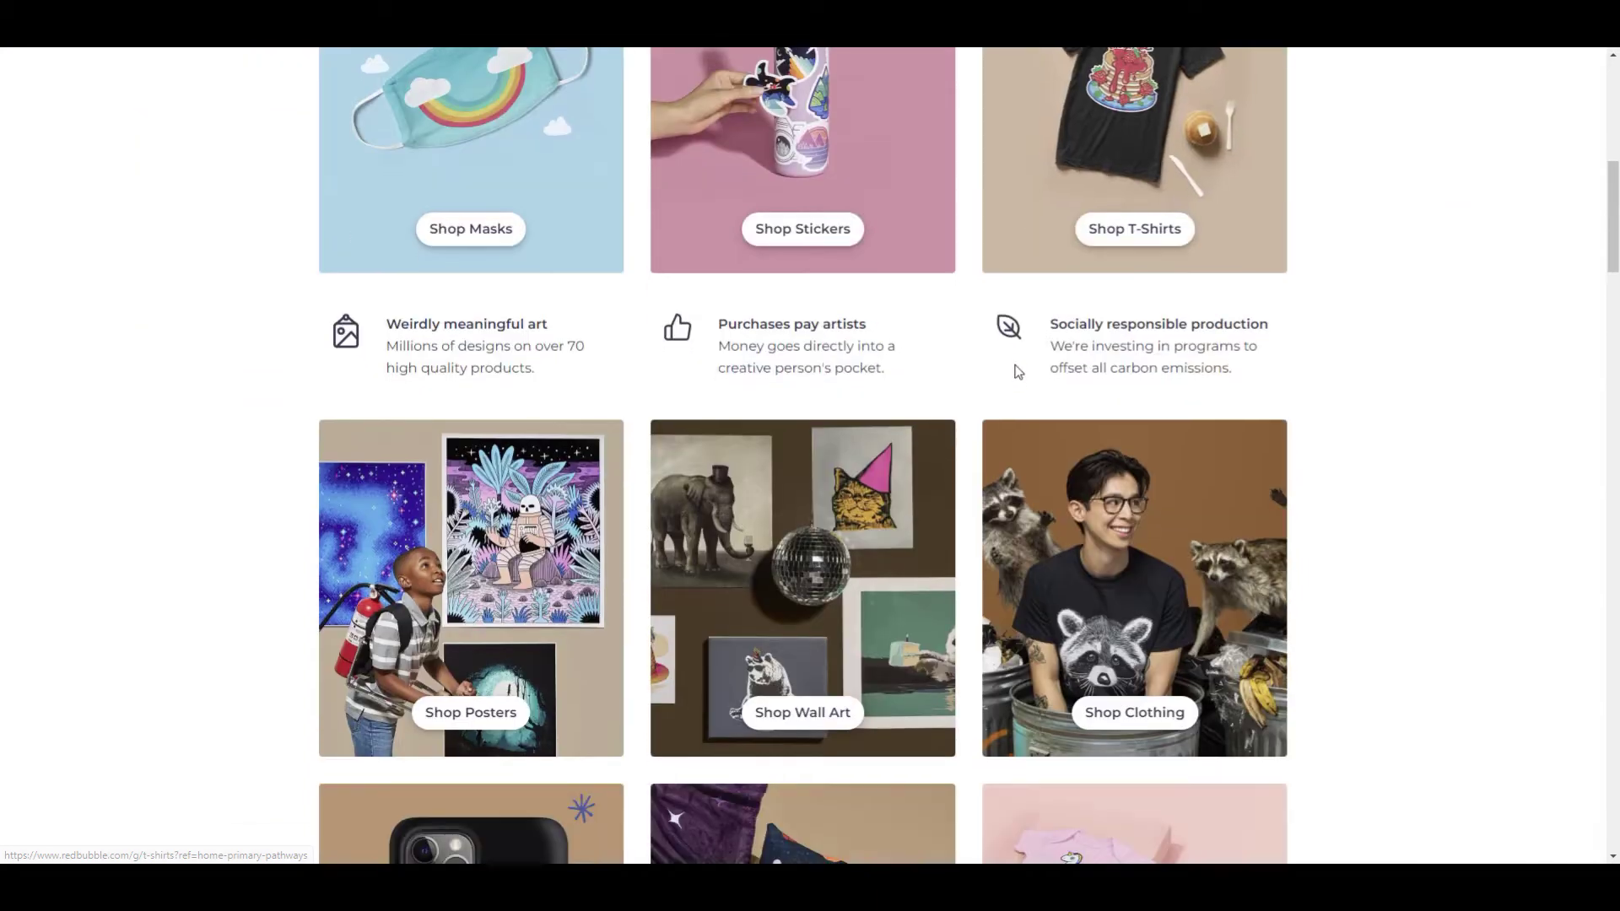
scroll(1016, 371, "down", 1)
scroll(1016, 371, "down", 1)
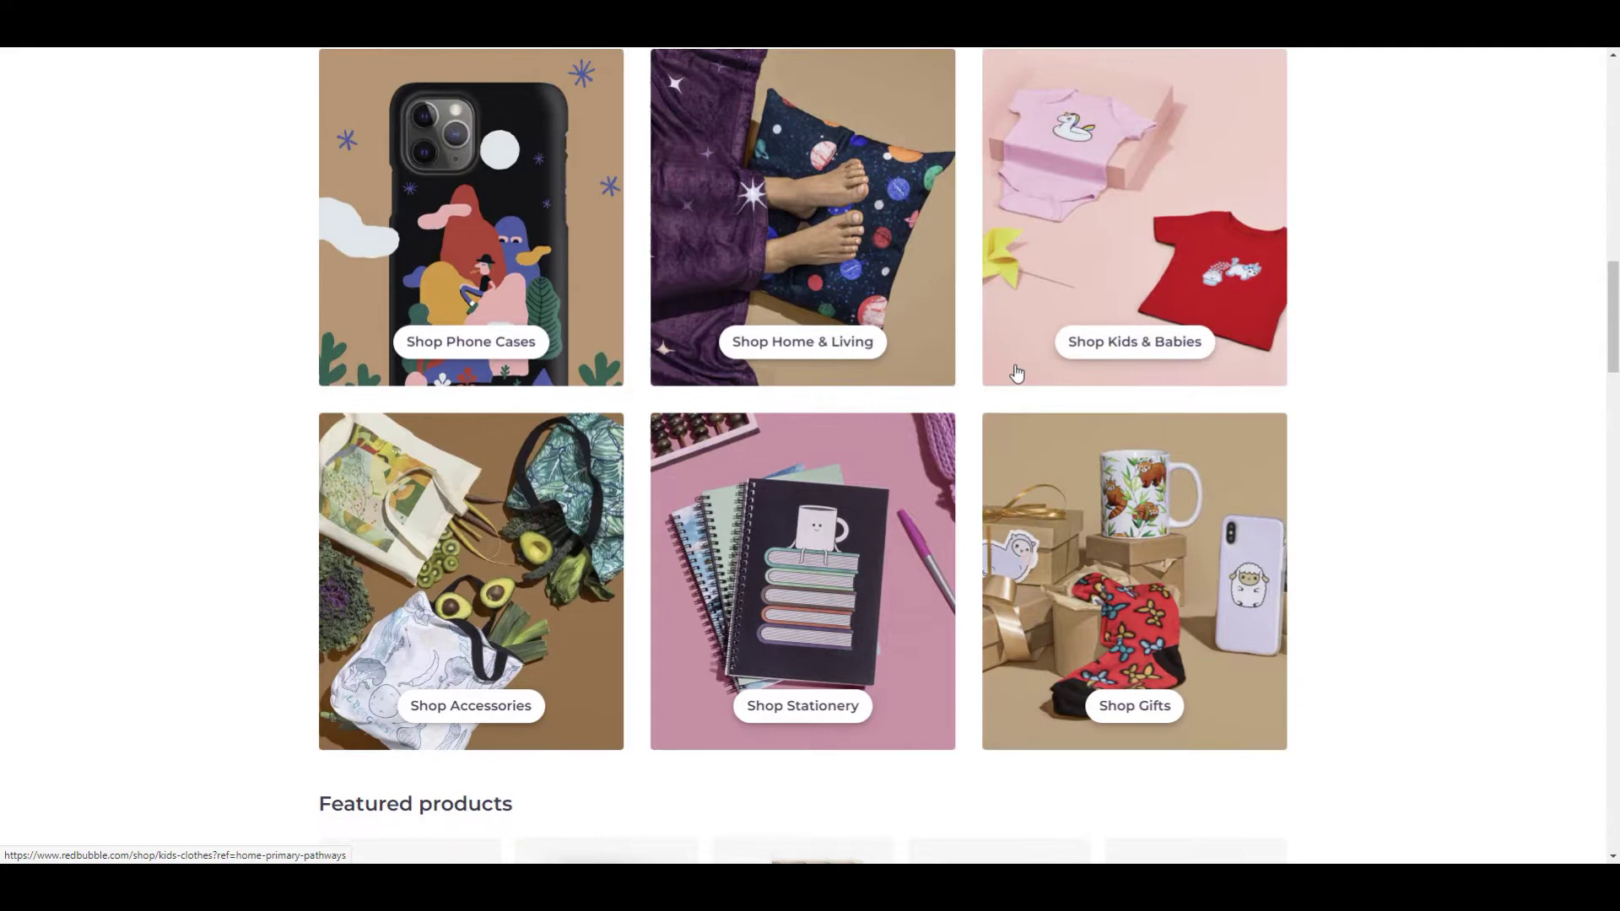
scroll(1016, 370, "down", 1)
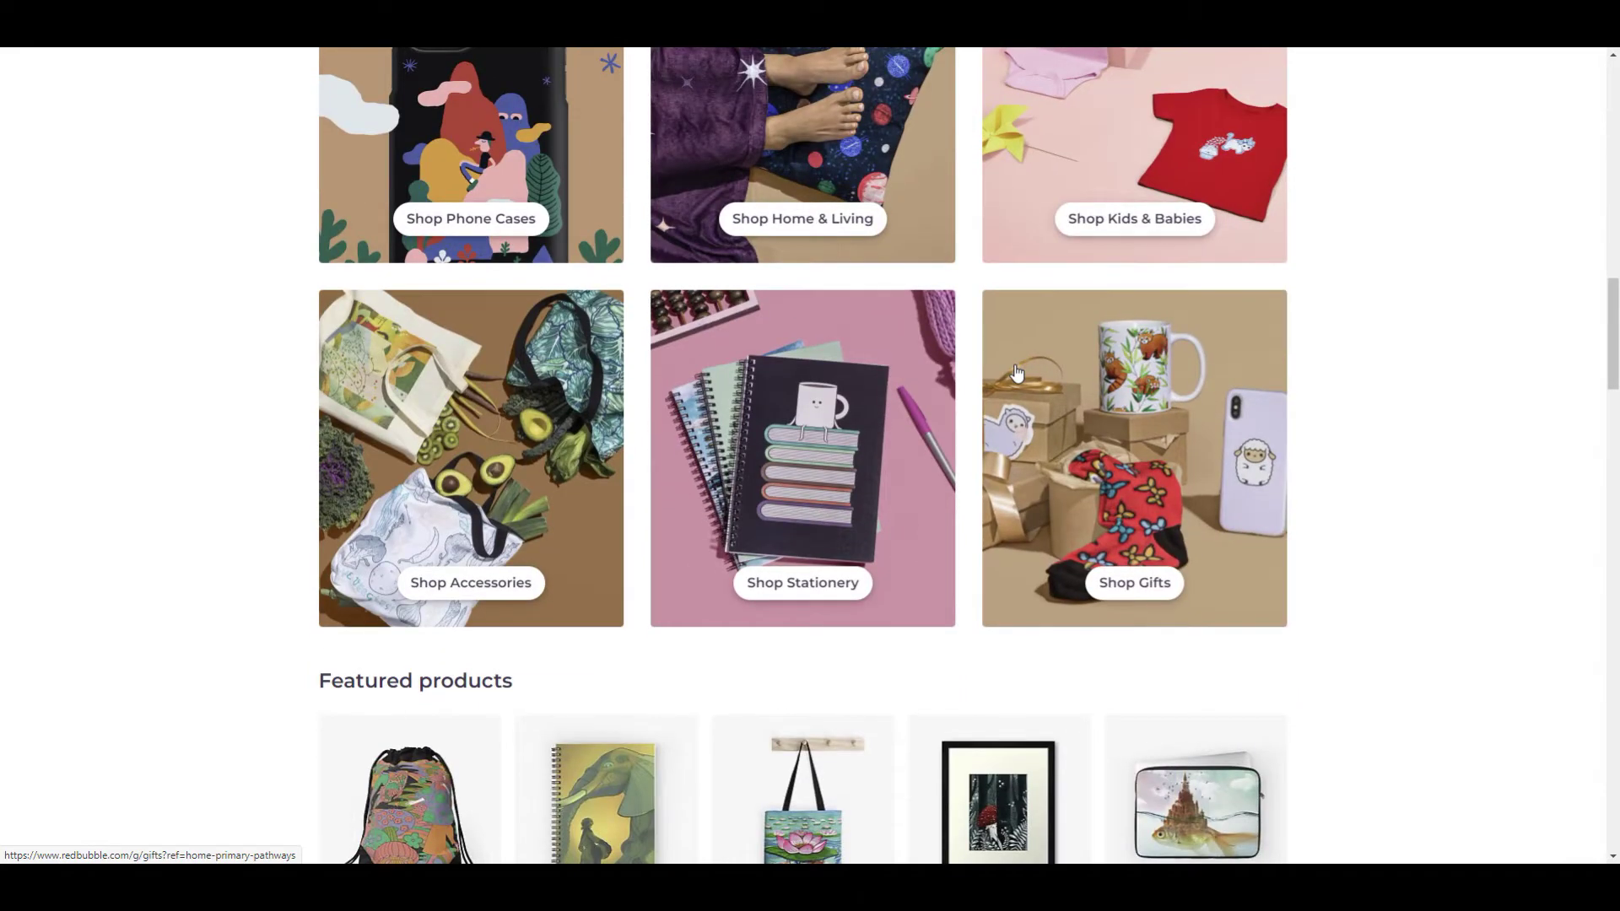
scroll(1017, 371, "down", 1)
scroll(1016, 371, "down", 1)
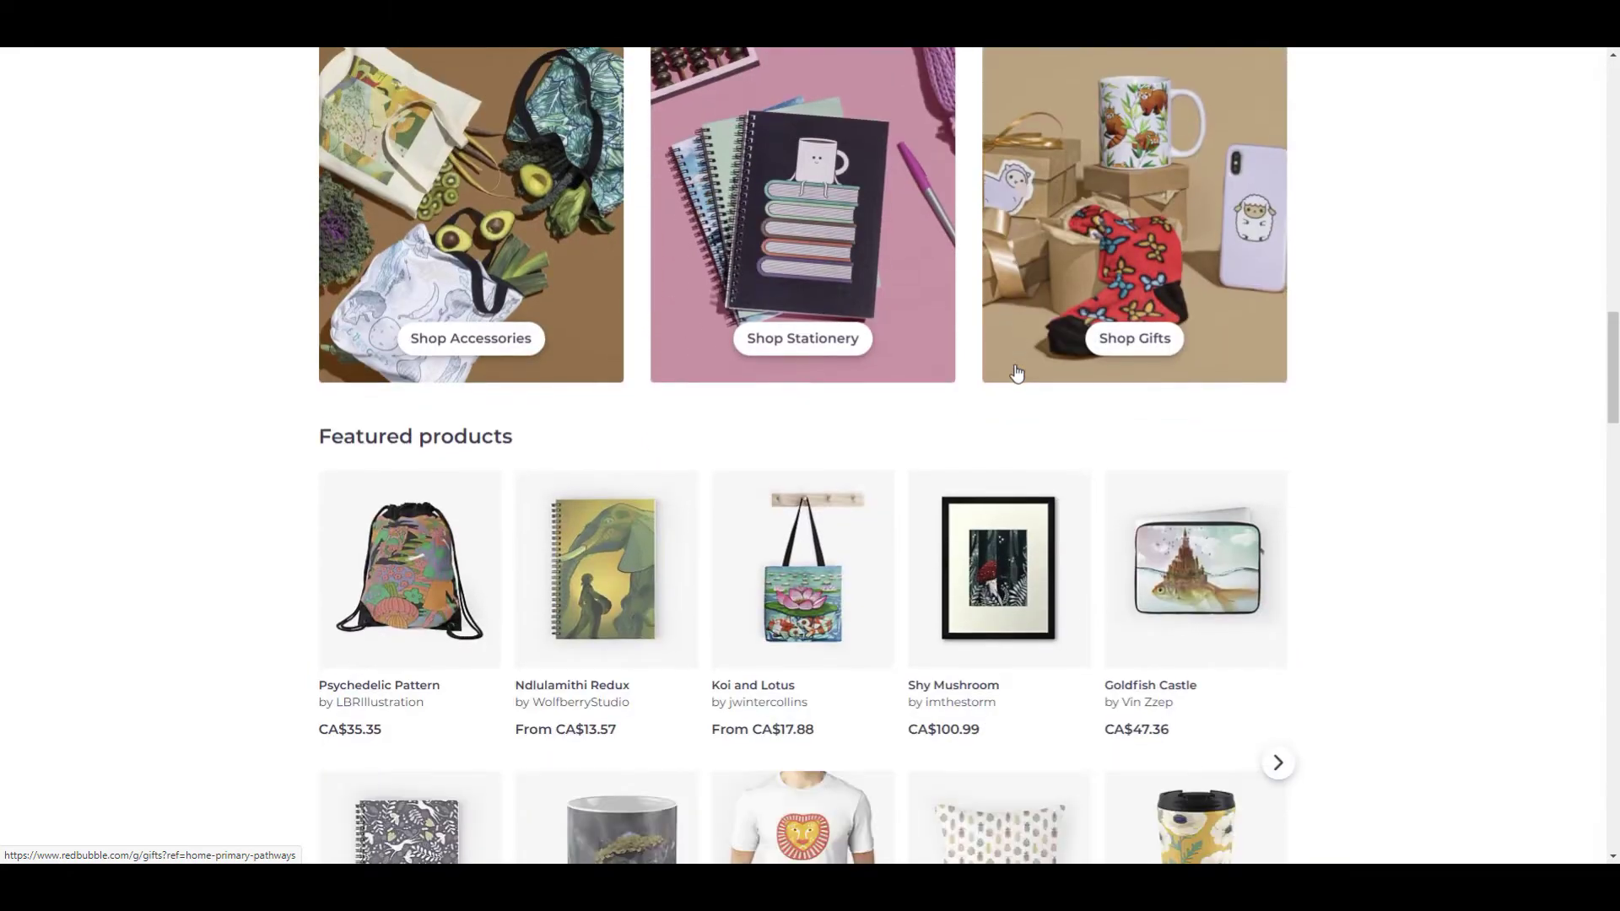
scroll(1016, 370, "down", 1)
scroll(1015, 371, "down", 1)
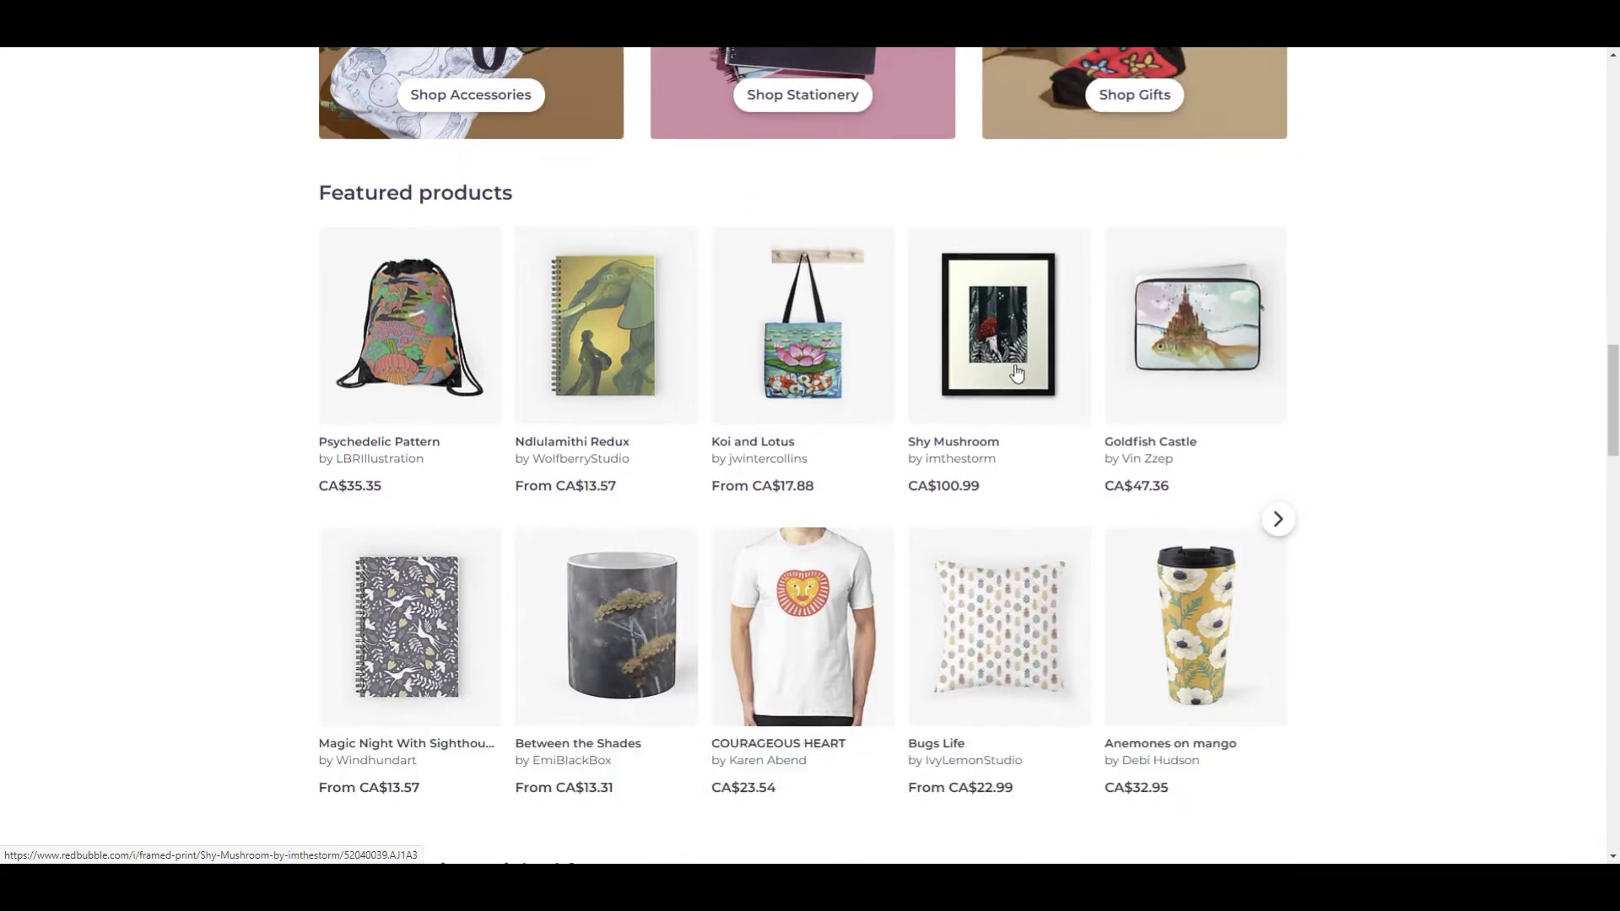
scroll(1015, 370, "down", 1)
scroll(1015, 370, "down", 1)
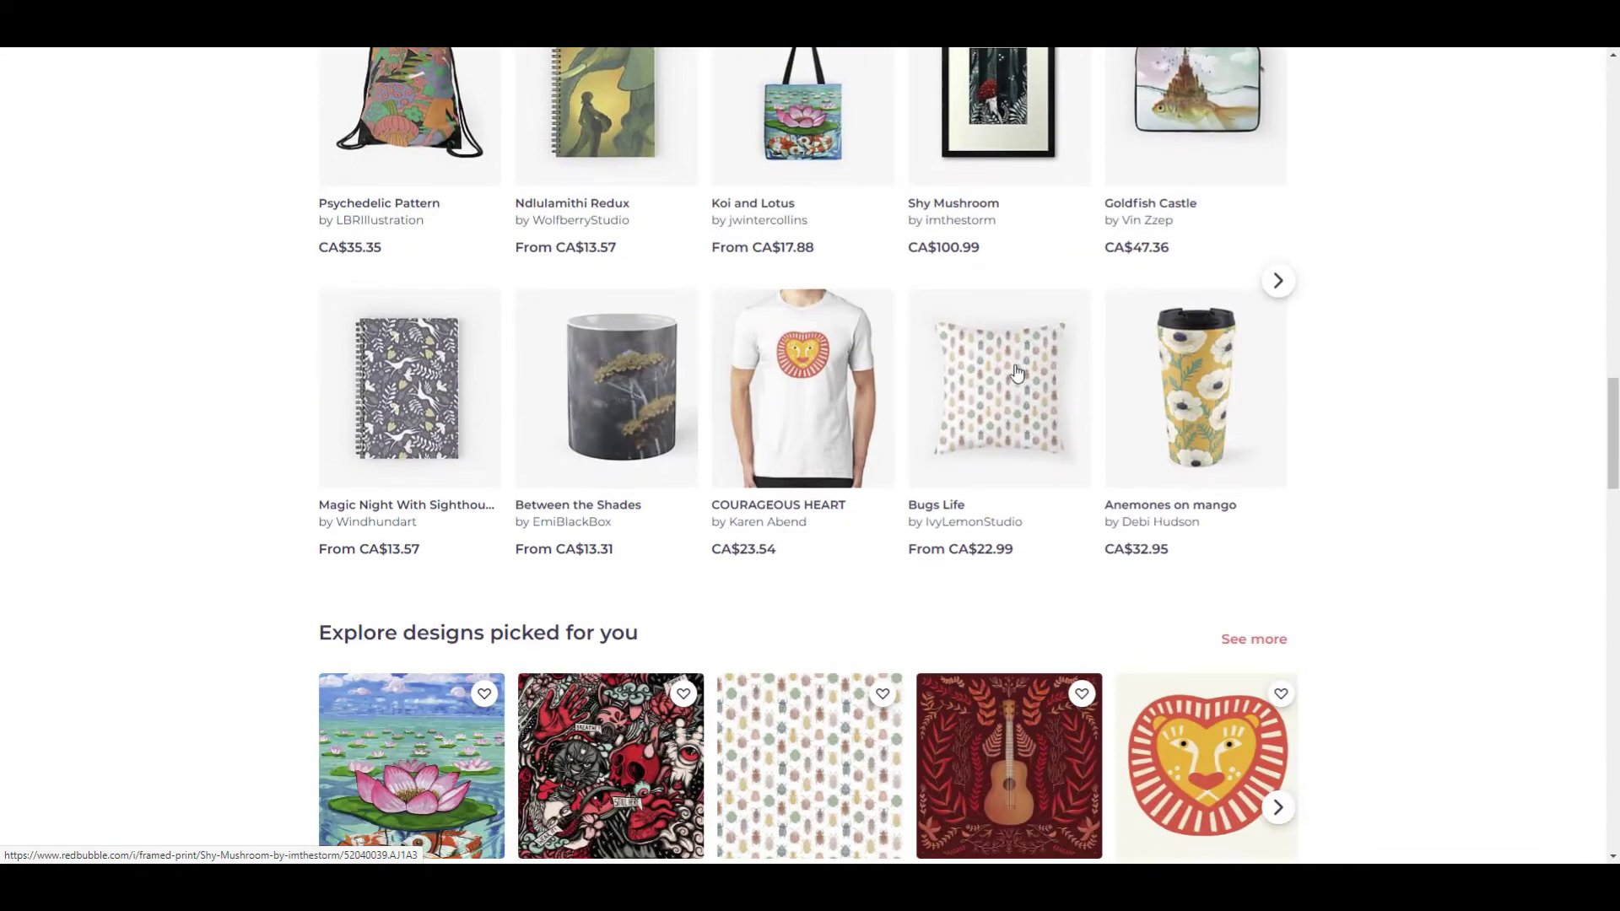
scroll(1016, 372, "down", 1)
scroll(1016, 371, "down", 1)
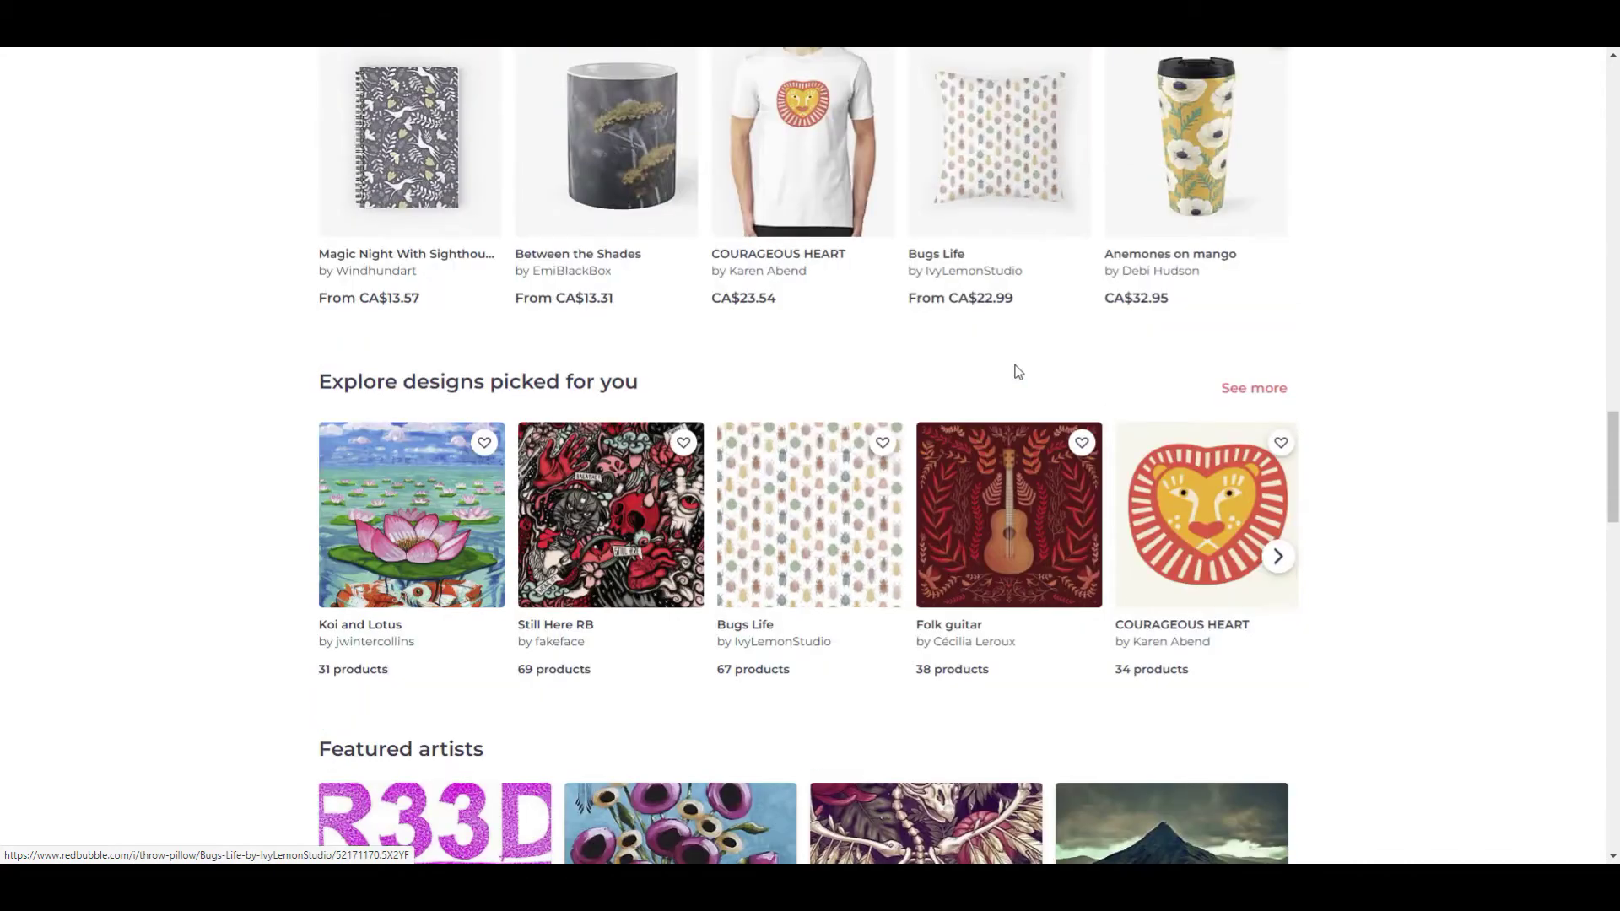
scroll(1015, 371, "down", 1)
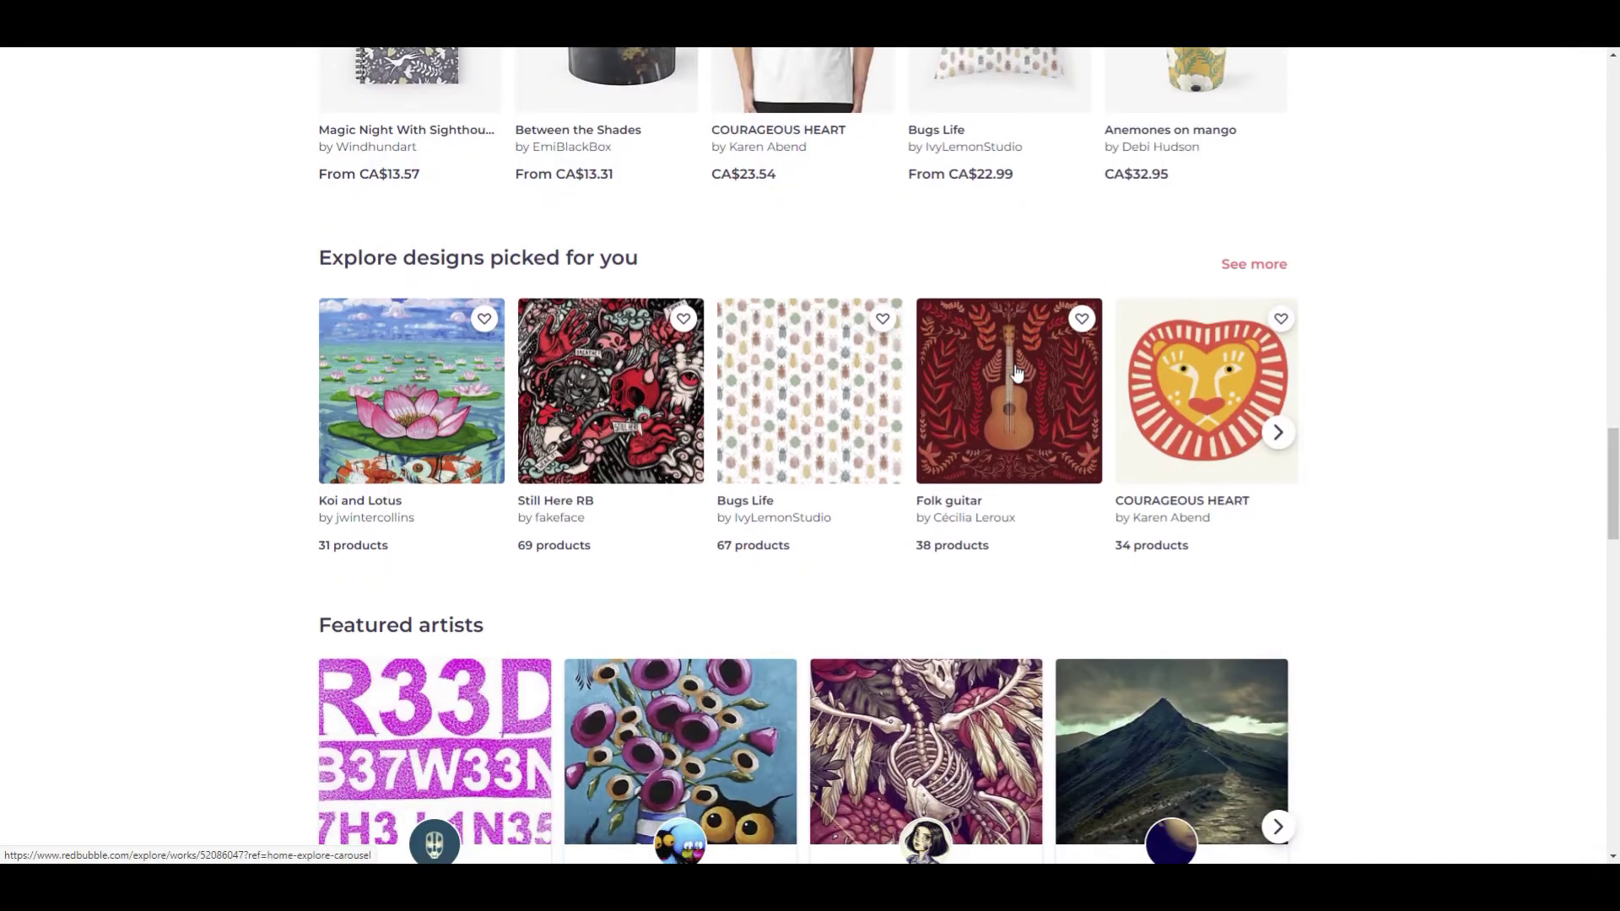
scroll(1015, 371, "down", 1)
scroll(1016, 371, "down", 1)
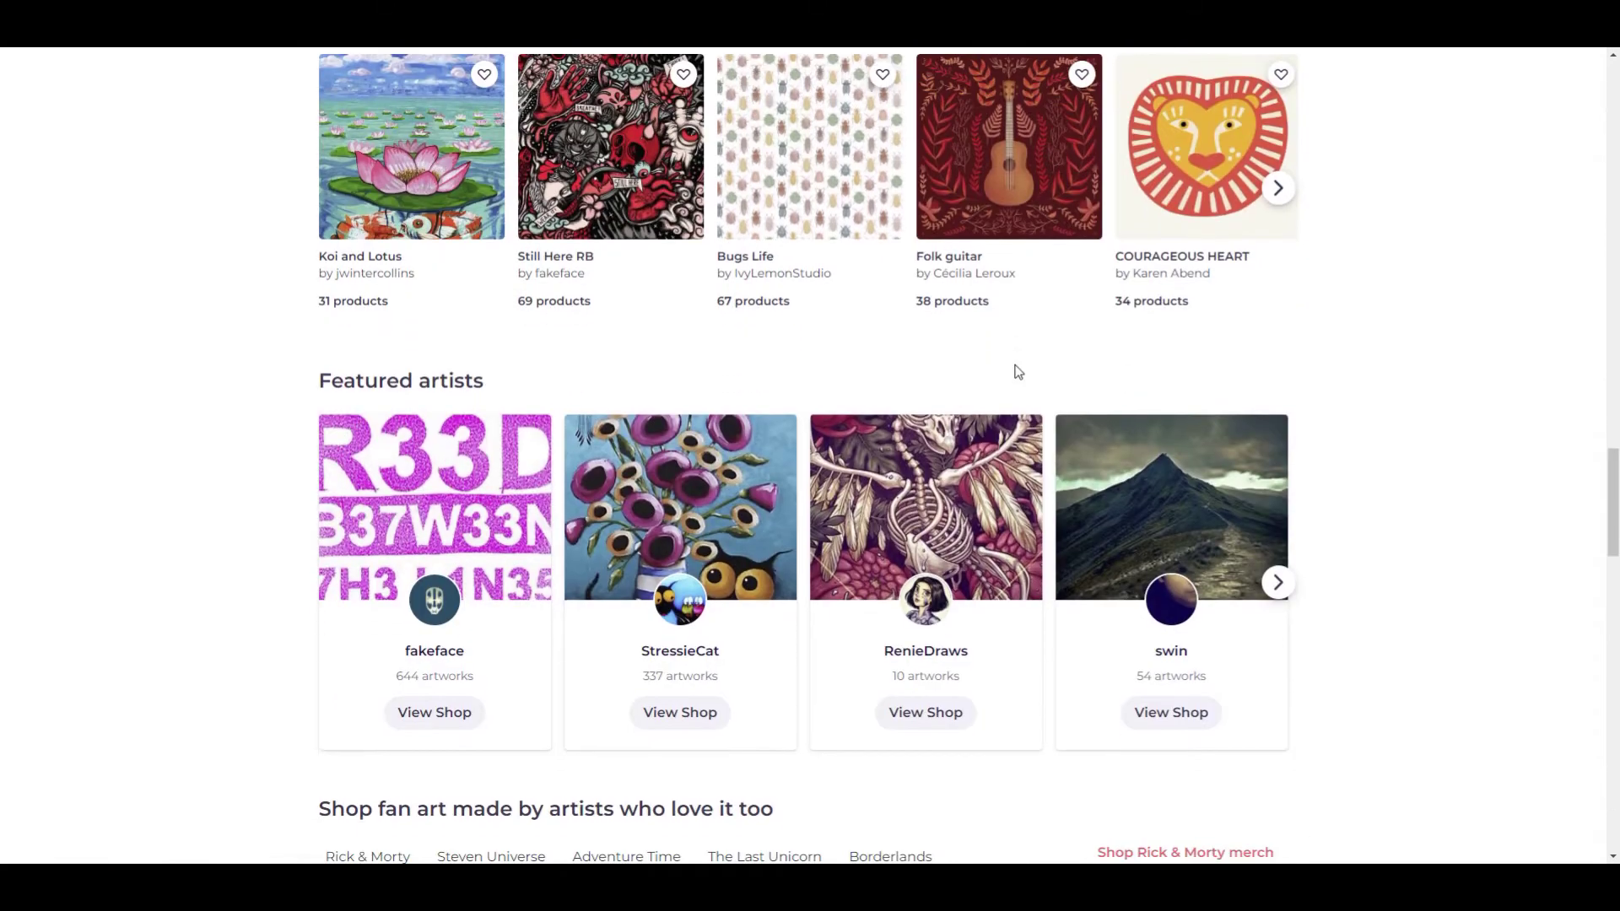
scroll(1016, 372, "down", 1)
scroll(1016, 371, "down", 1)
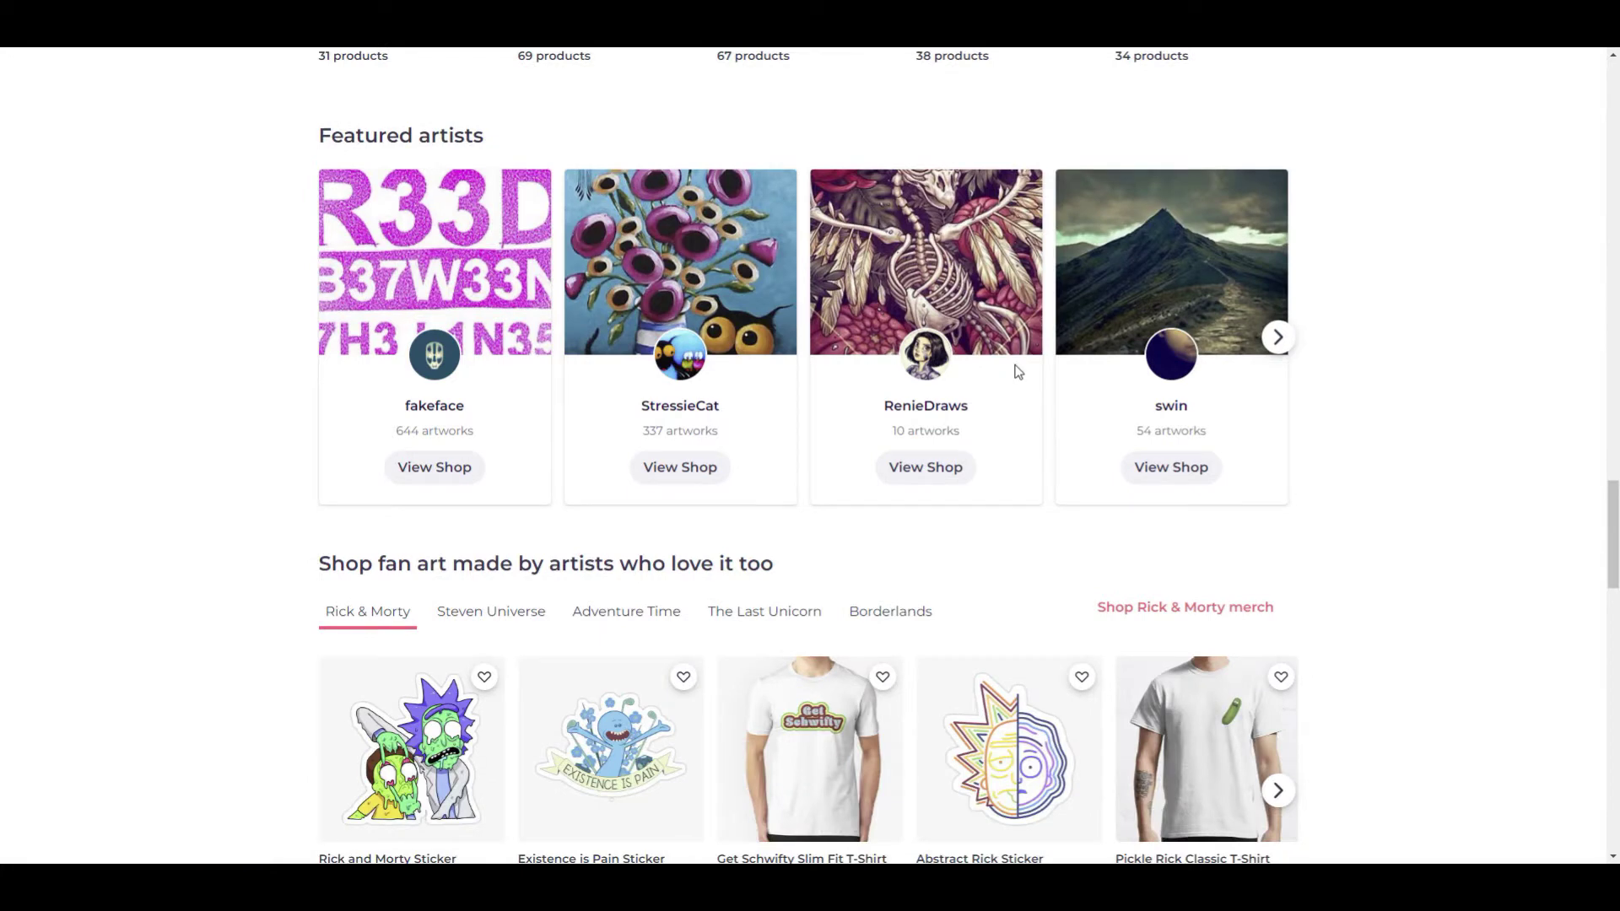
scroll(1017, 371, "down", 3)
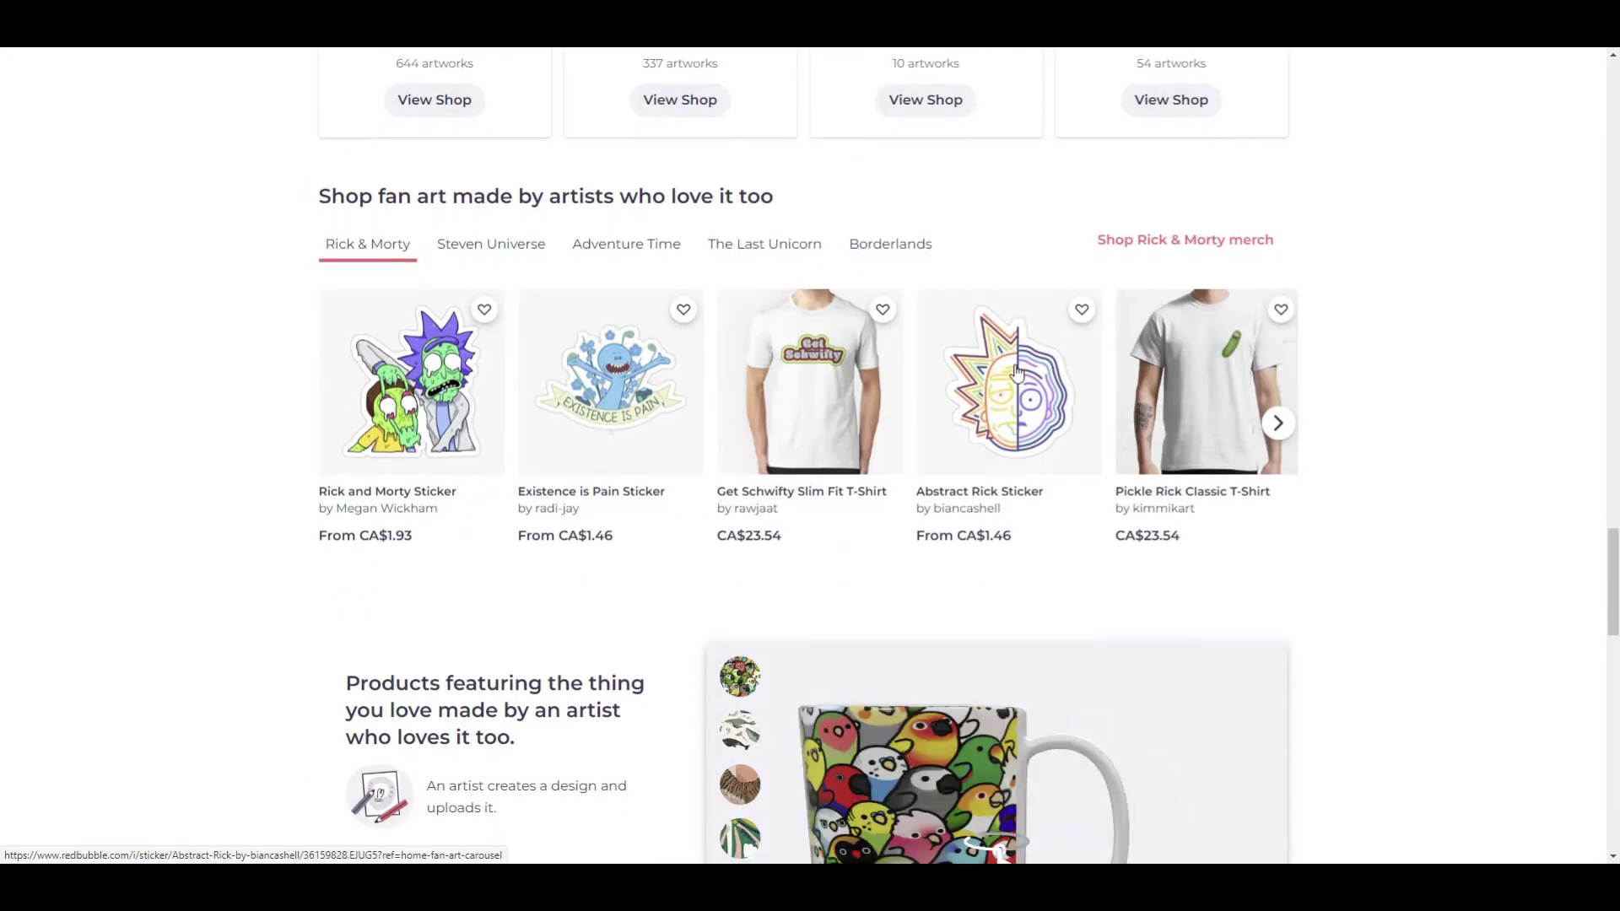
scroll(1015, 371, "down", 2)
scroll(1015, 371, "down", 1)
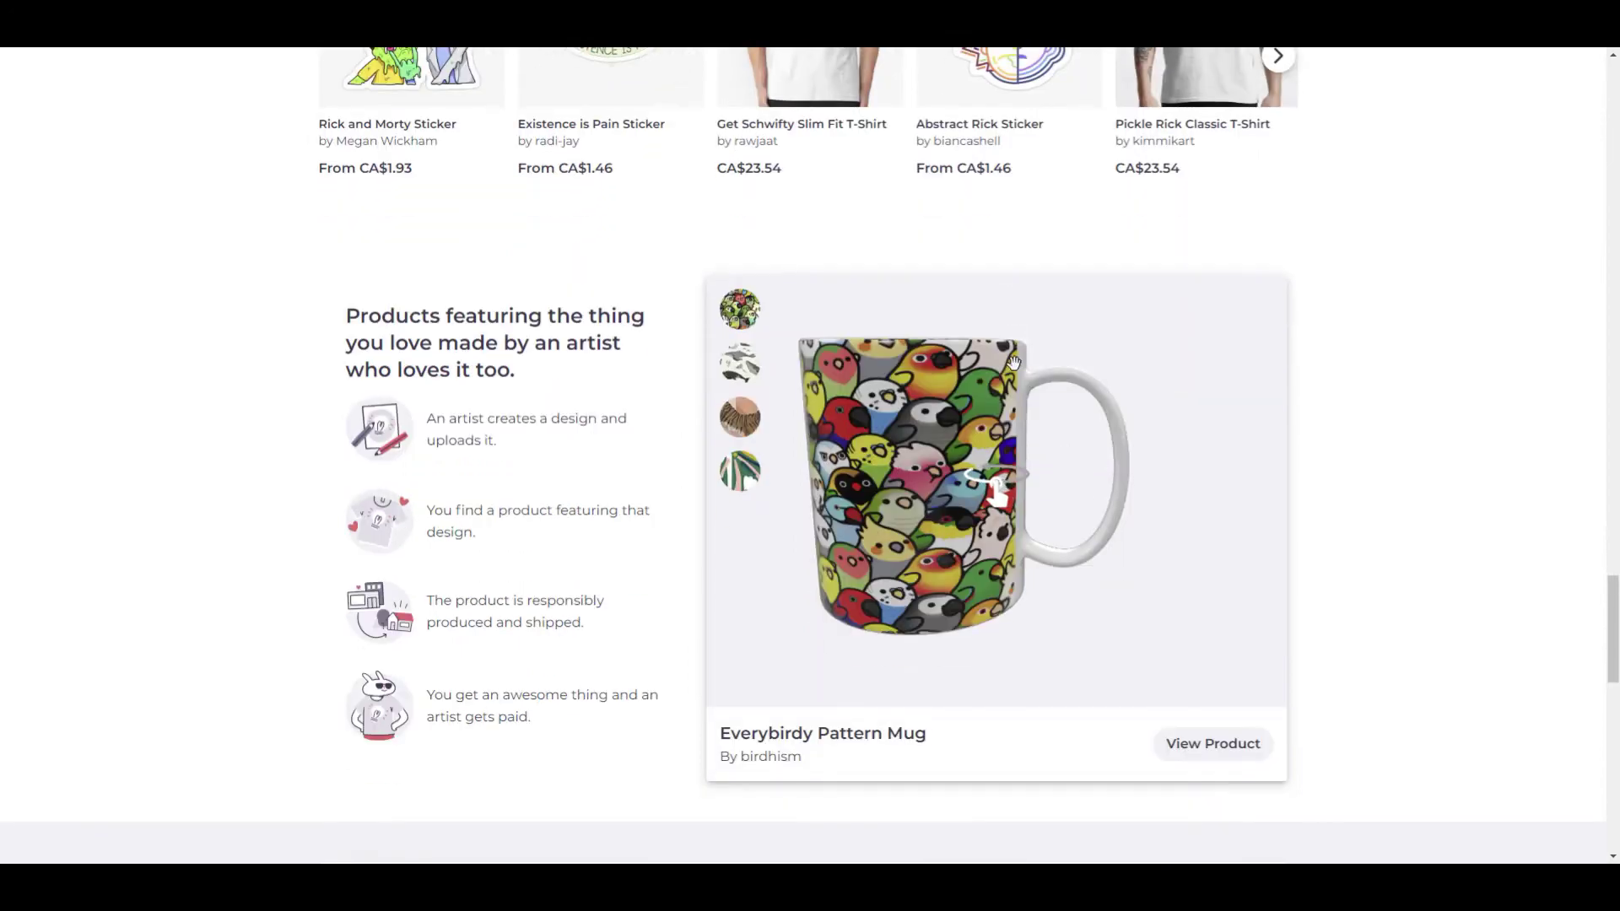